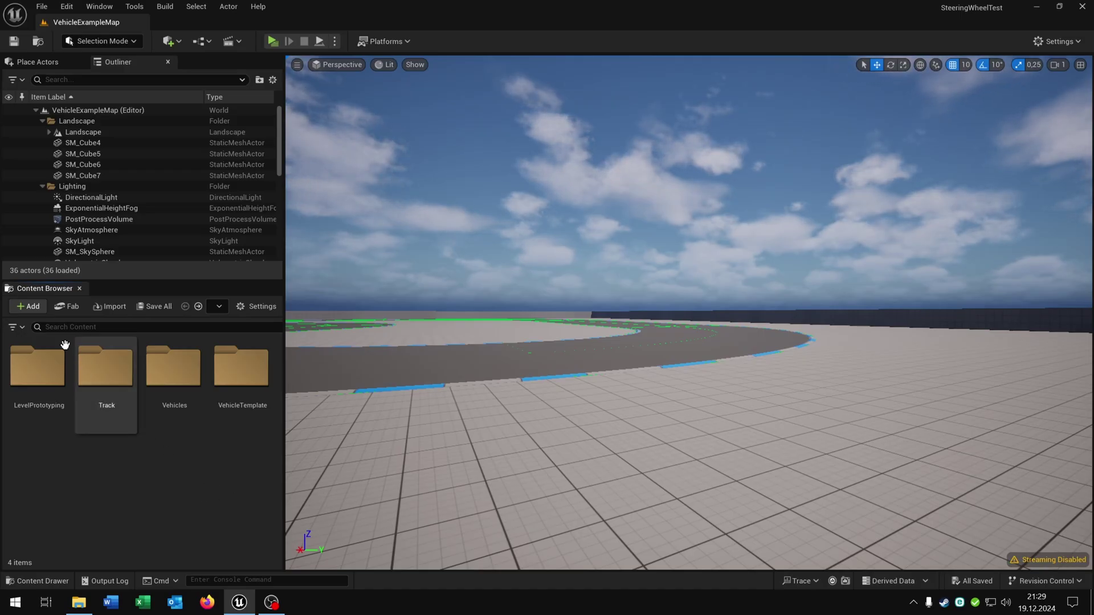
- Look at the Vehicle template in the blueprint content packs and leave without adding it to the project
left_click(28, 307)
left_click(152, 166)
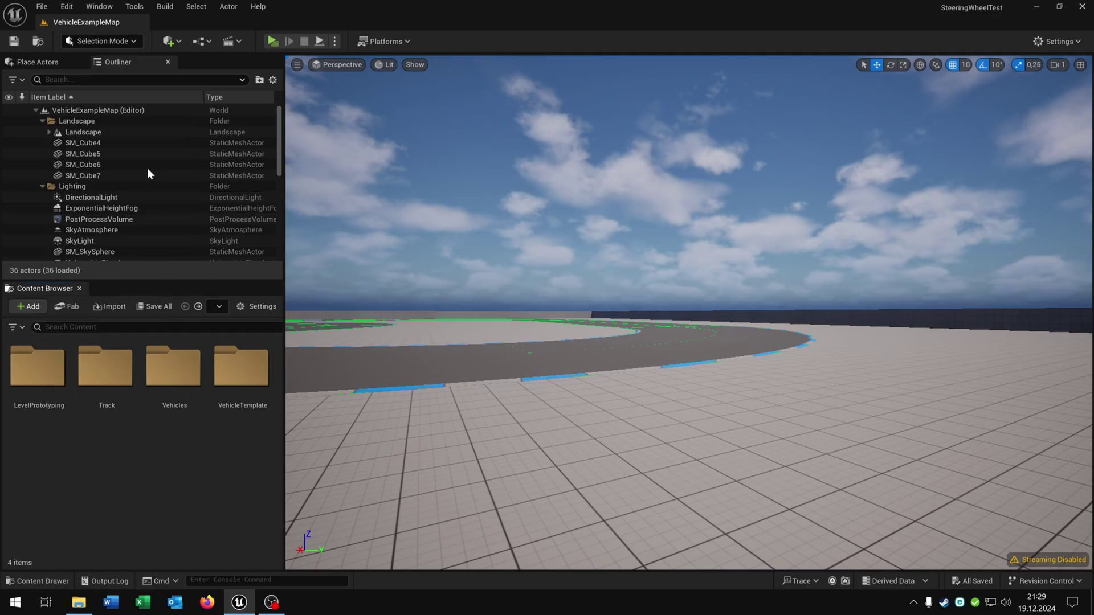
left_click(357, 311)
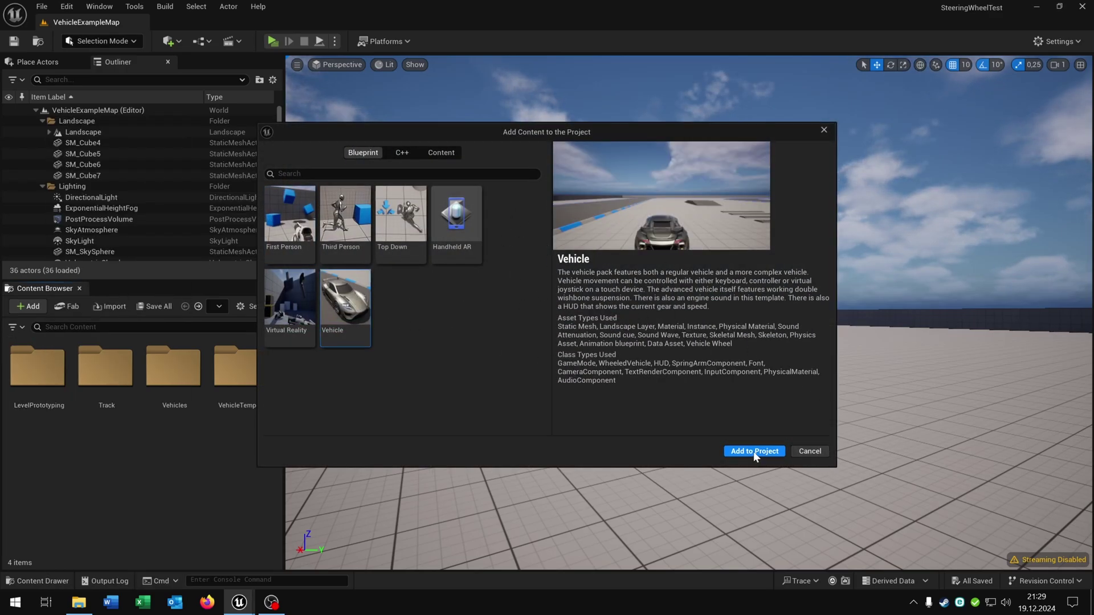
left_click(809, 450)
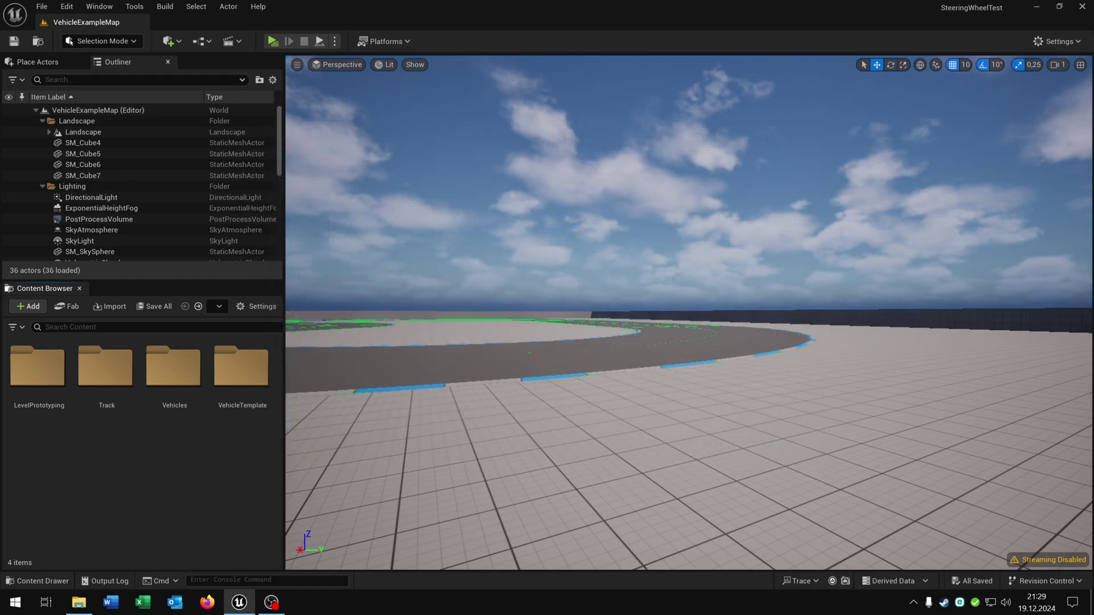
- Search the plugin list for "raw" to check whether the Windows RawInput plugin is enabled
left_click(1058, 45)
left_click(1000, 111)
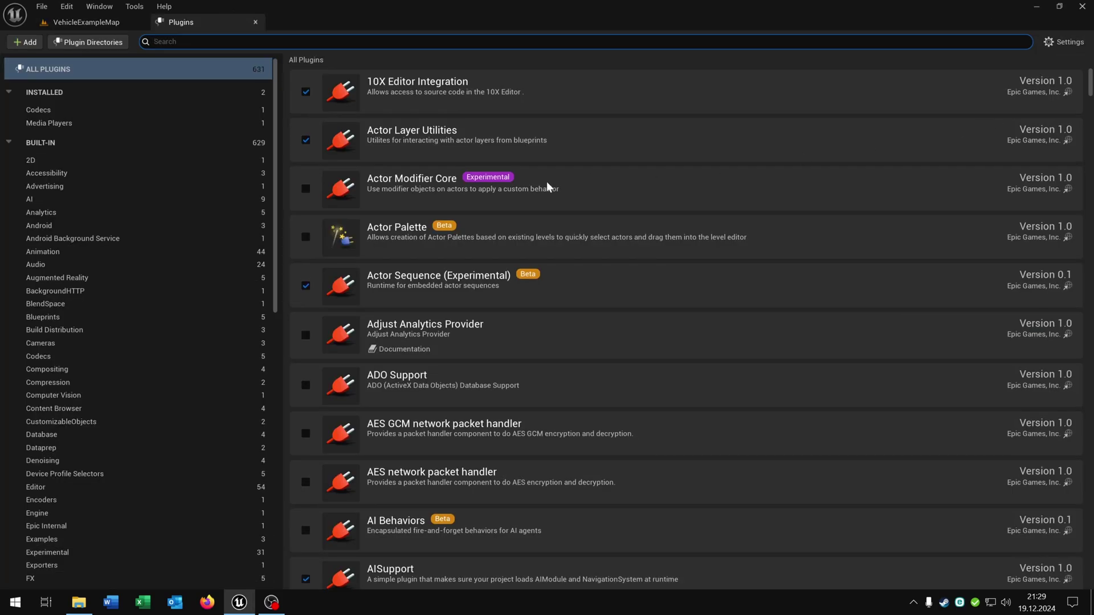
type("raw")
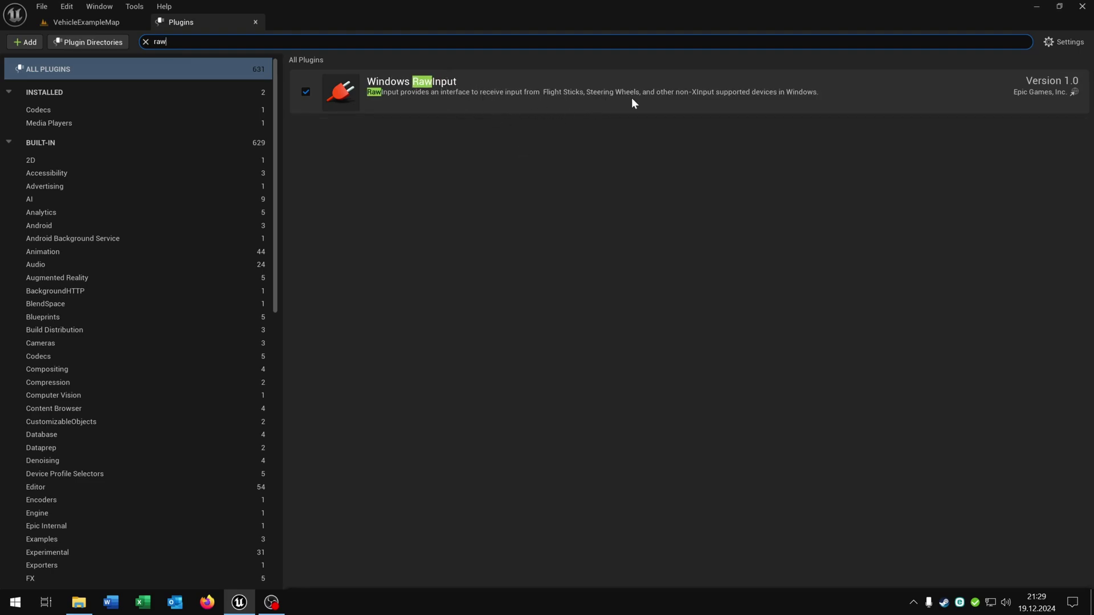
left_click(255, 23)
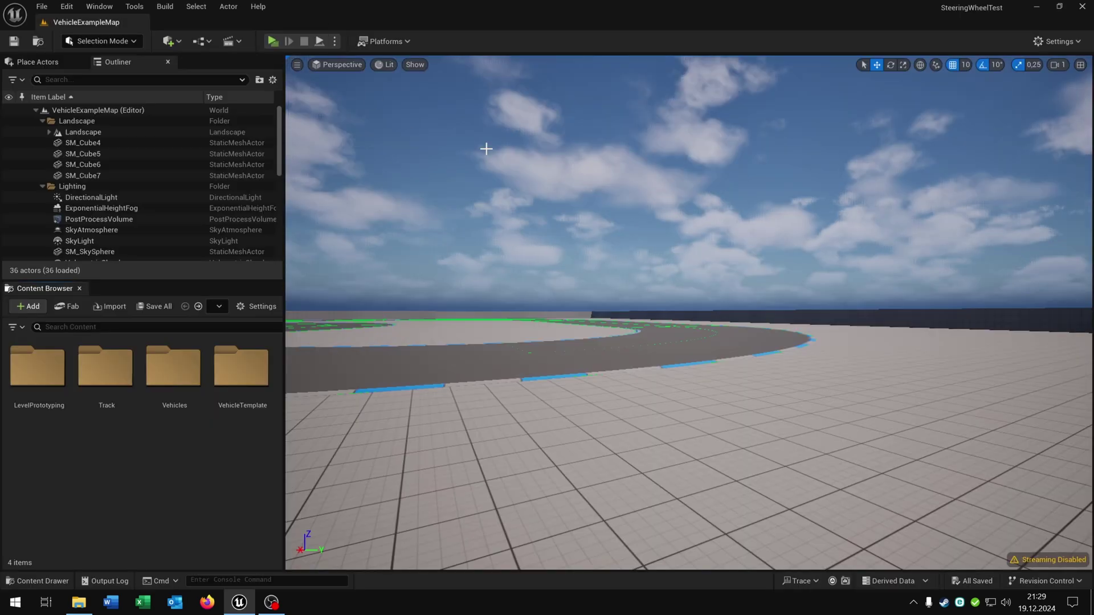
- Review the Raw Input plugin's device configuration in the project settings, including vendor ID, product ID and axis properties
left_click(1059, 41)
left_click(986, 99)
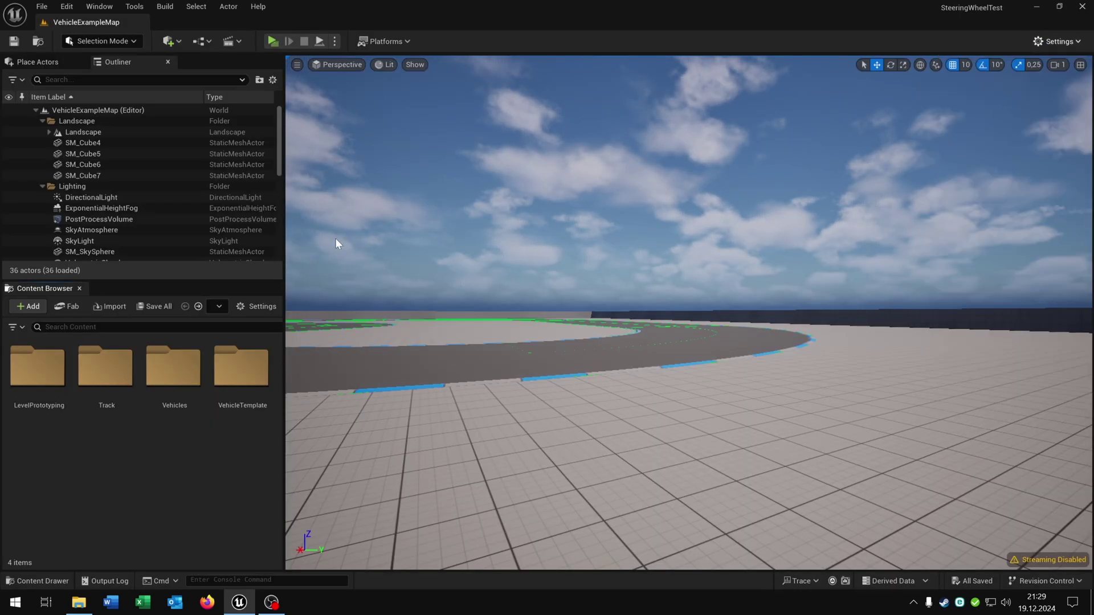
left_click_drag(171, 113, 157, 504)
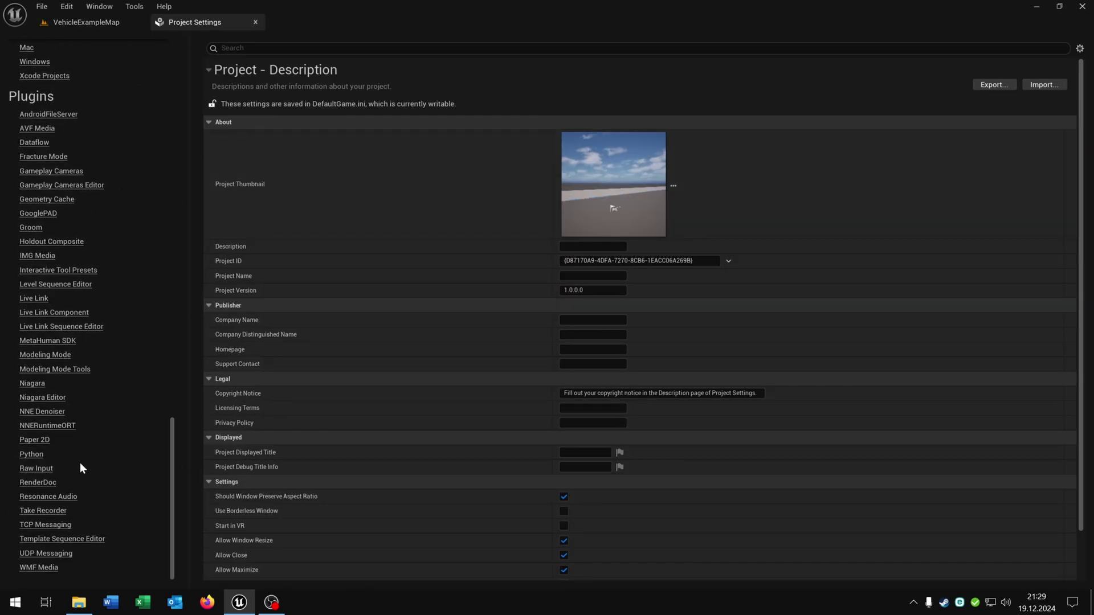
left_click(32, 469)
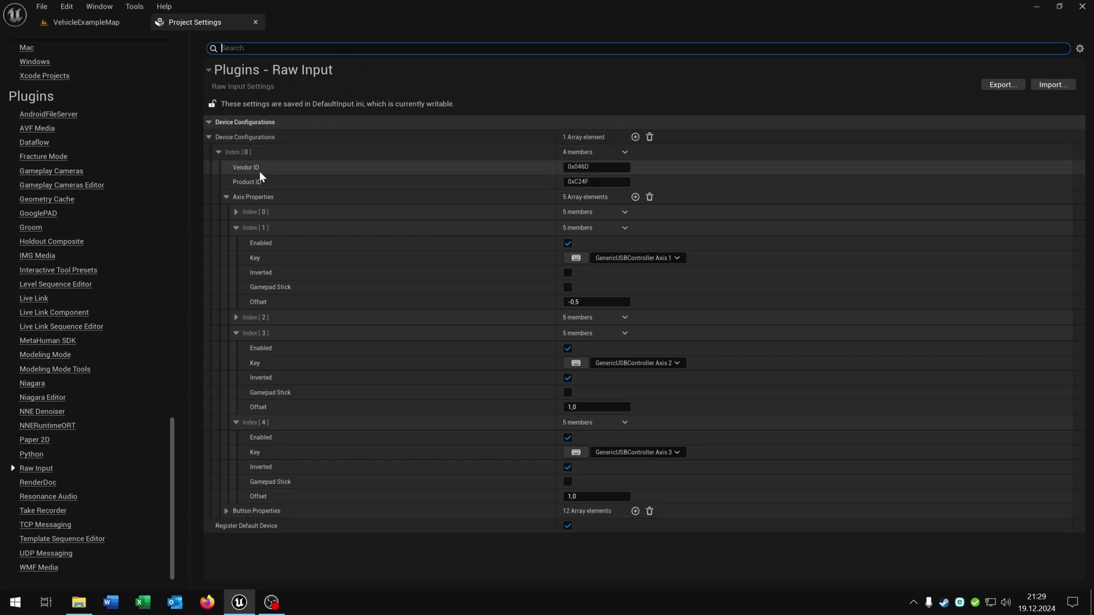
left_click(561, 95)
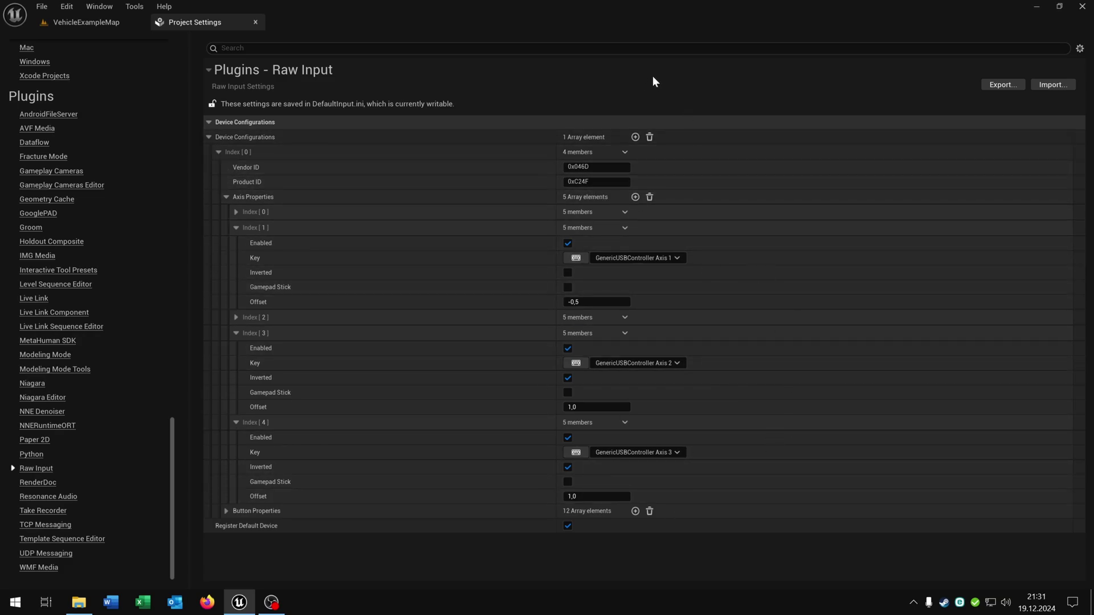
left_click(255, 23)
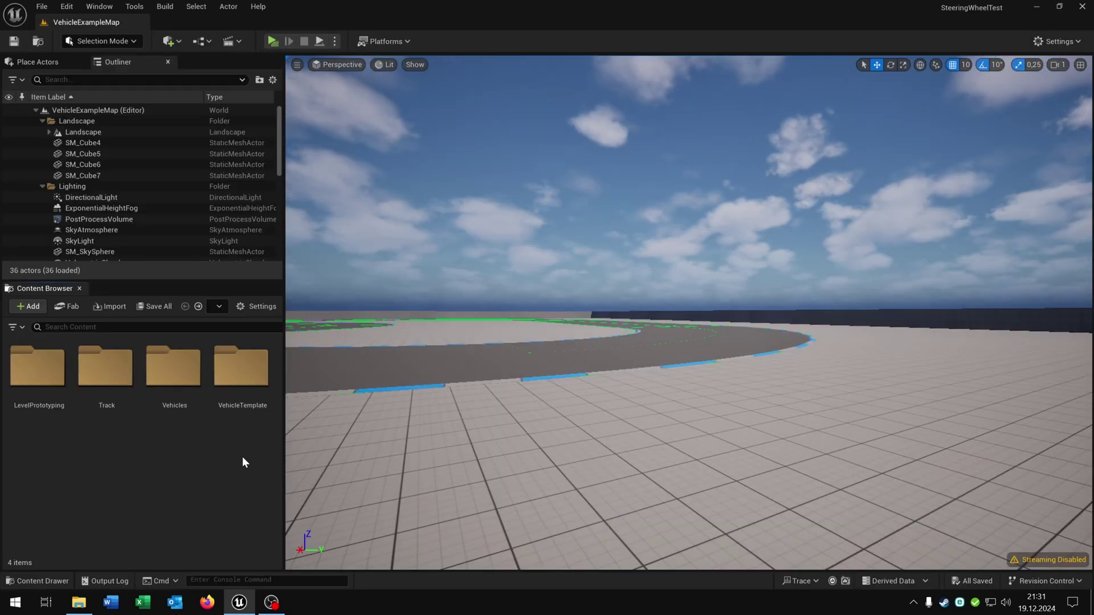
- Open the VehiclePlayerController blueprint from VehicleTemplate/Blueprints and examine the input mapping context nodes in its event graph
double_click(249, 377)
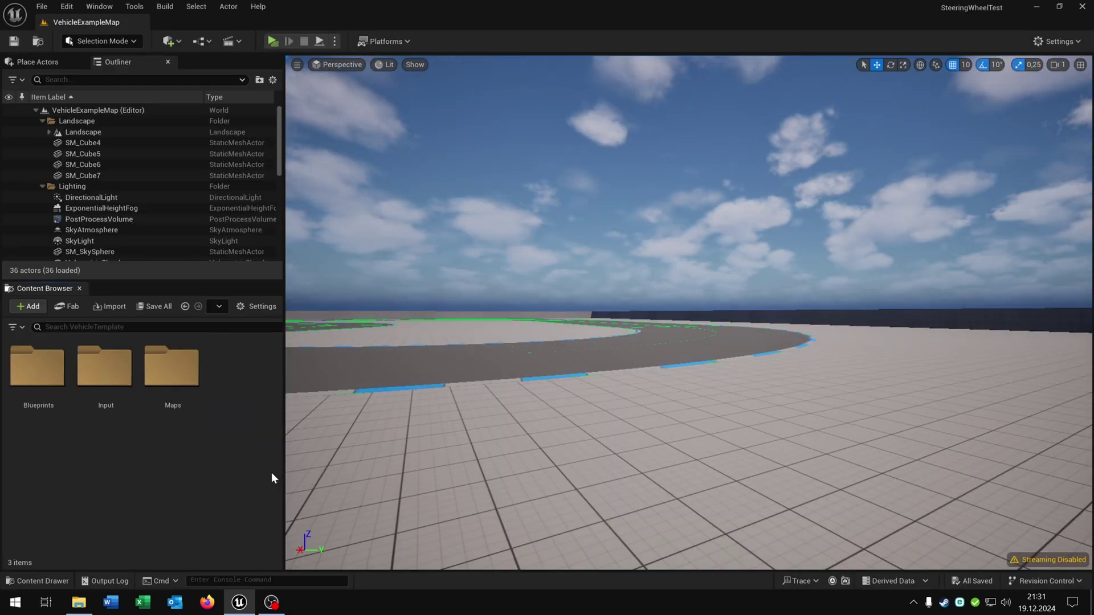
double_click(57, 411)
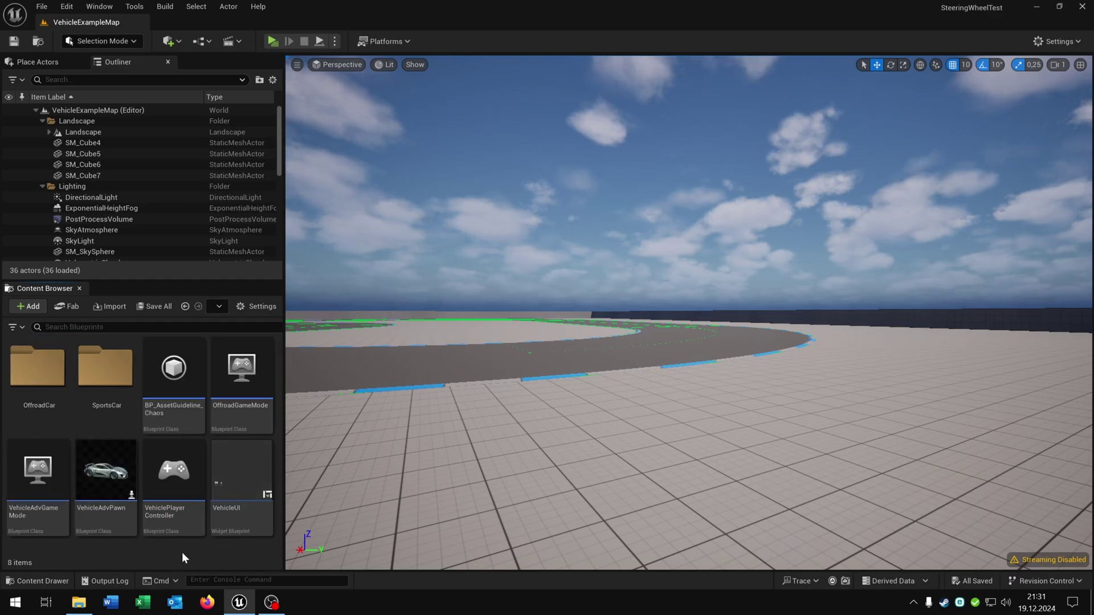
double_click(179, 520)
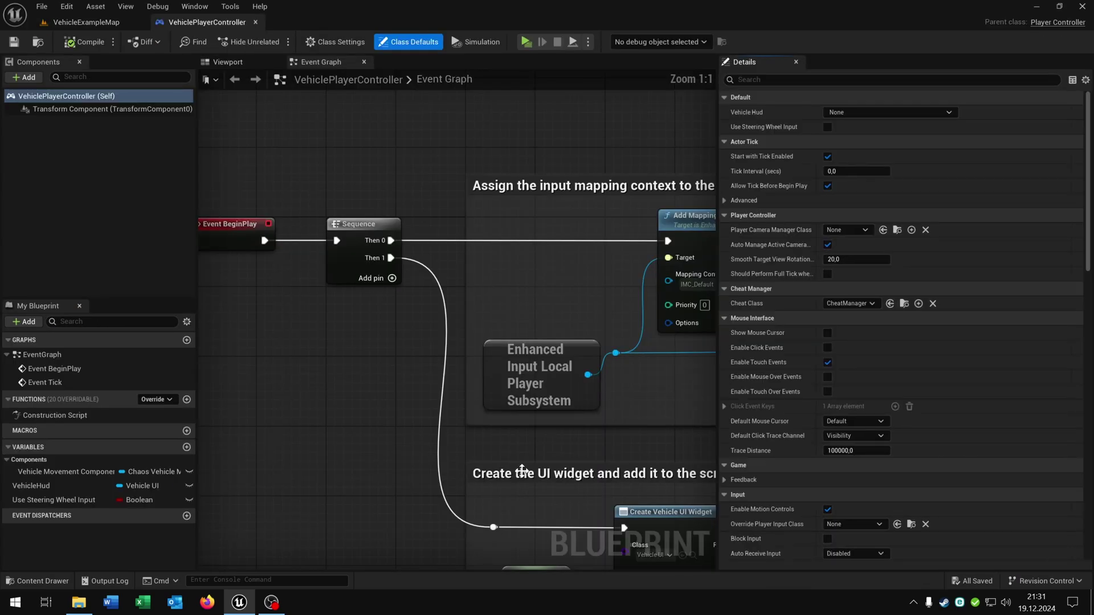
left_click(796, 62)
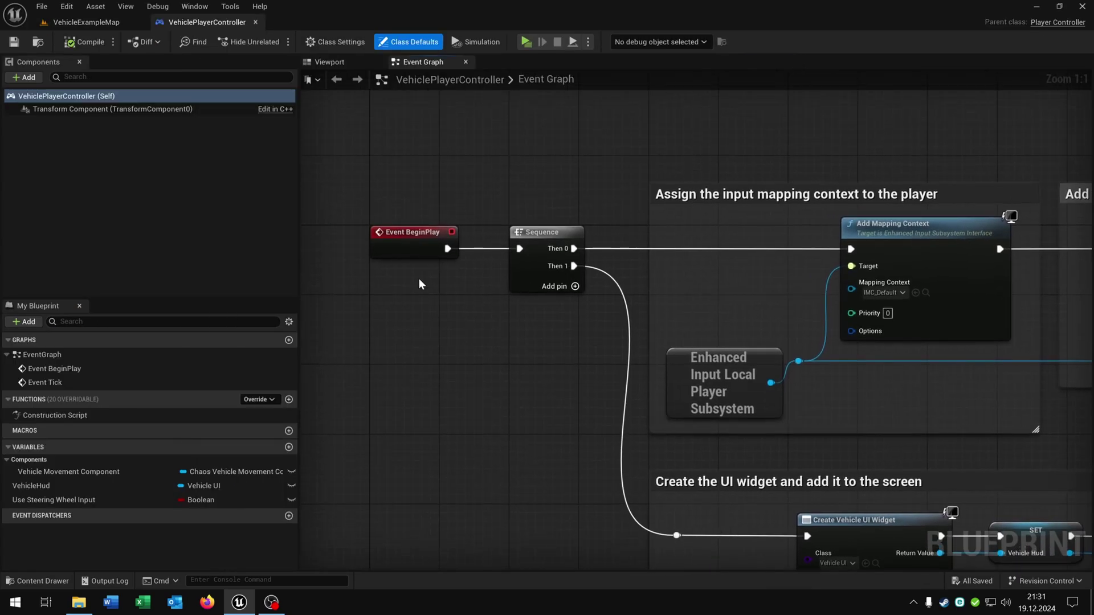
right_click_drag(657, 320, 631, 345)
right_click_drag(979, 283, 676, 291)
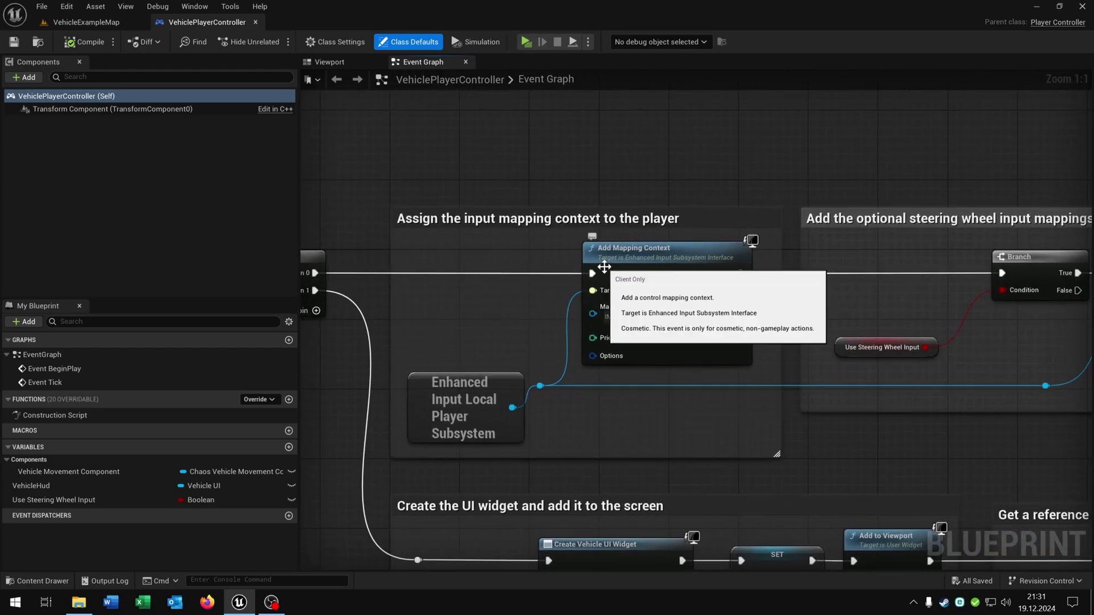
right_click_drag(799, 393, 506, 390)
right_click_drag(616, 245, 572, 262)
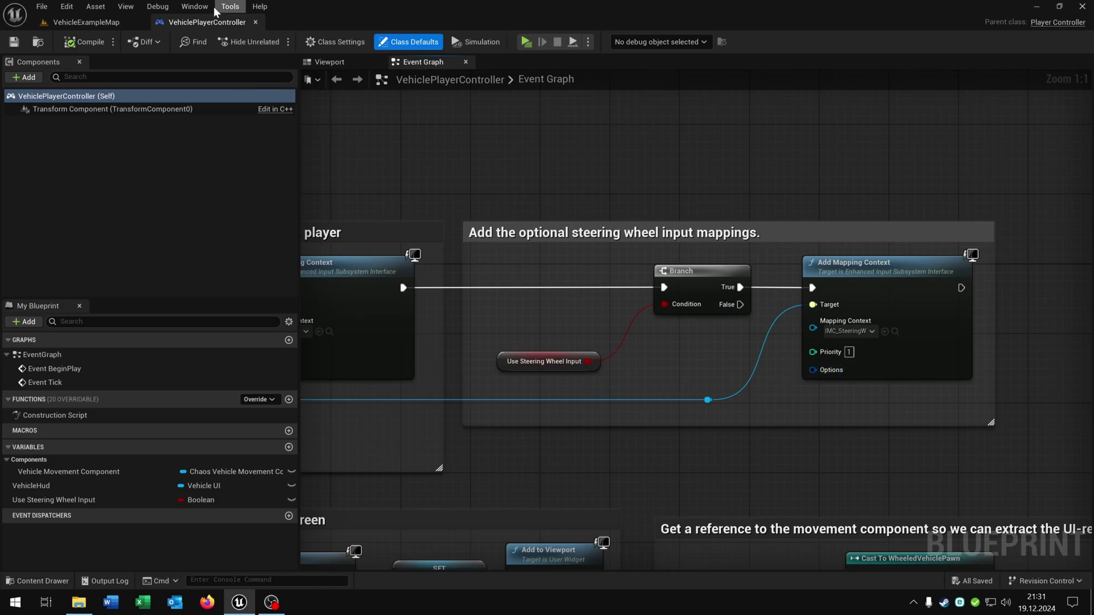
- Enable the default value of the Use Steering Wheel Input variable, then compile, save and close the VehiclePlayerController blueprint
left_click(195, 7)
left_click(218, 51)
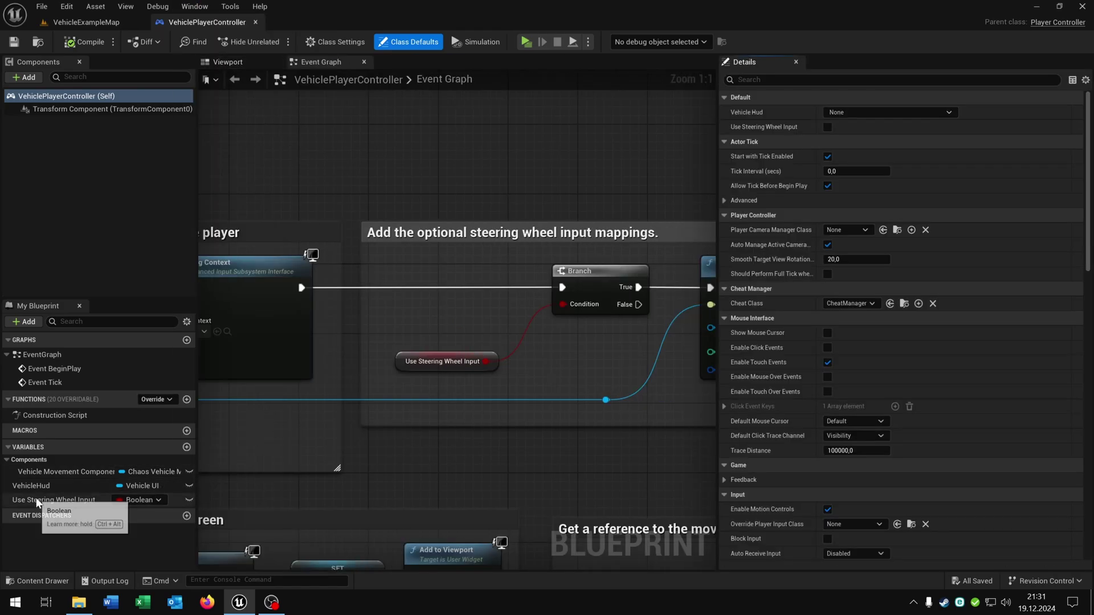
left_click(54, 500)
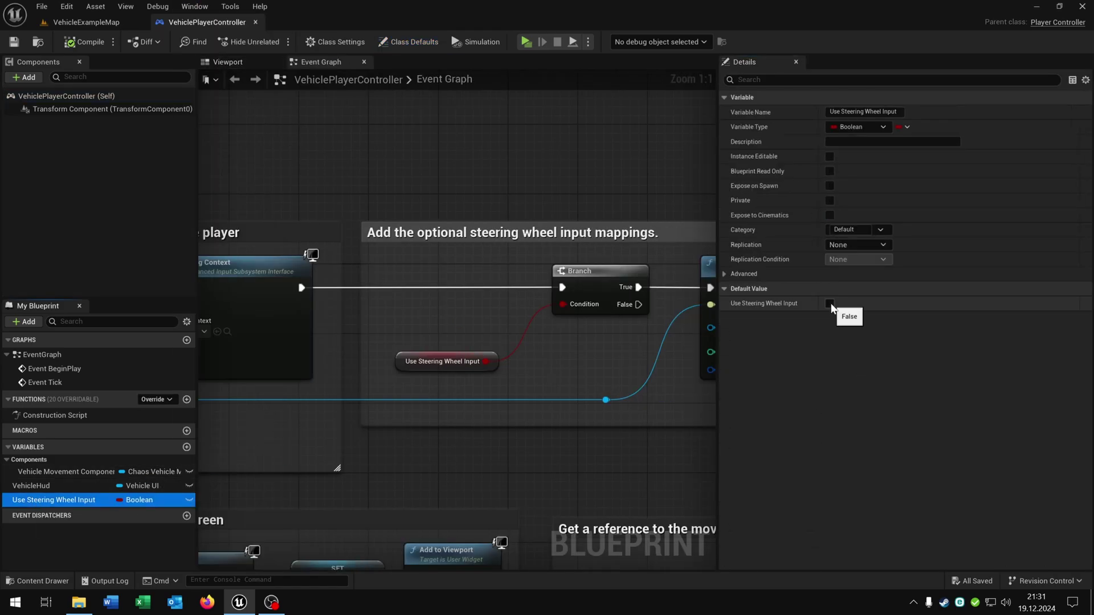
left_click(830, 304)
left_click(86, 41)
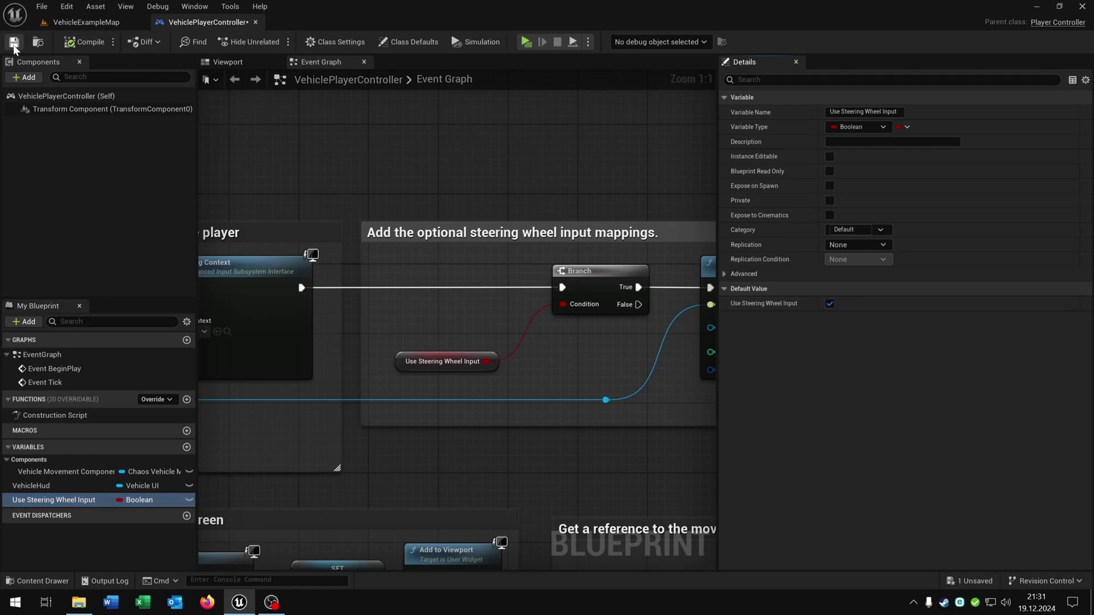
left_click(13, 42)
left_click(255, 23)
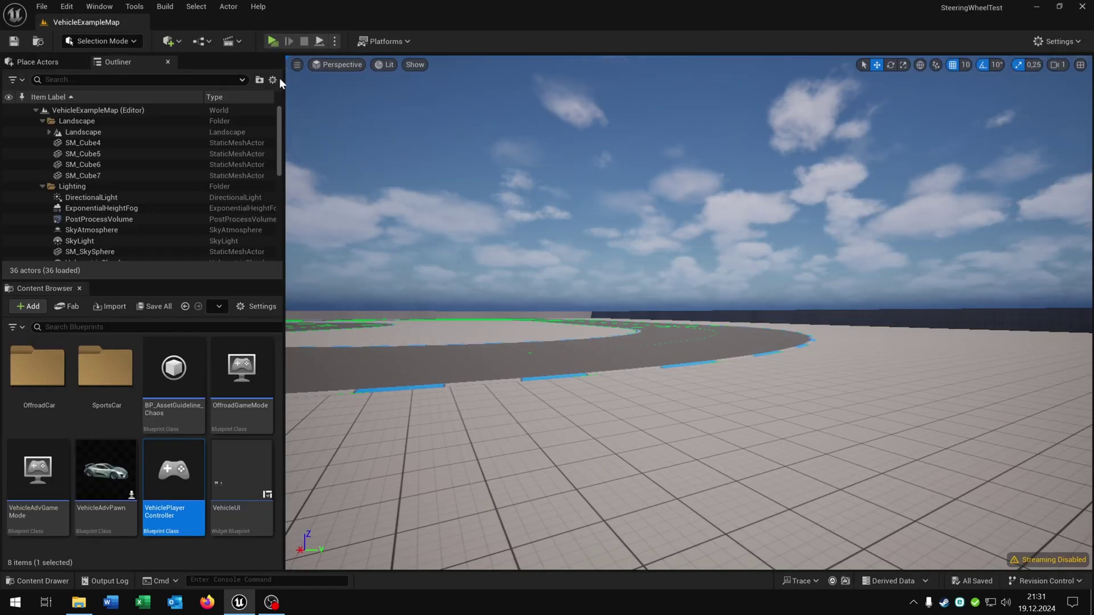
- Test the steering wheel input by driving the car in a play session, and end the session
key("alt+p")
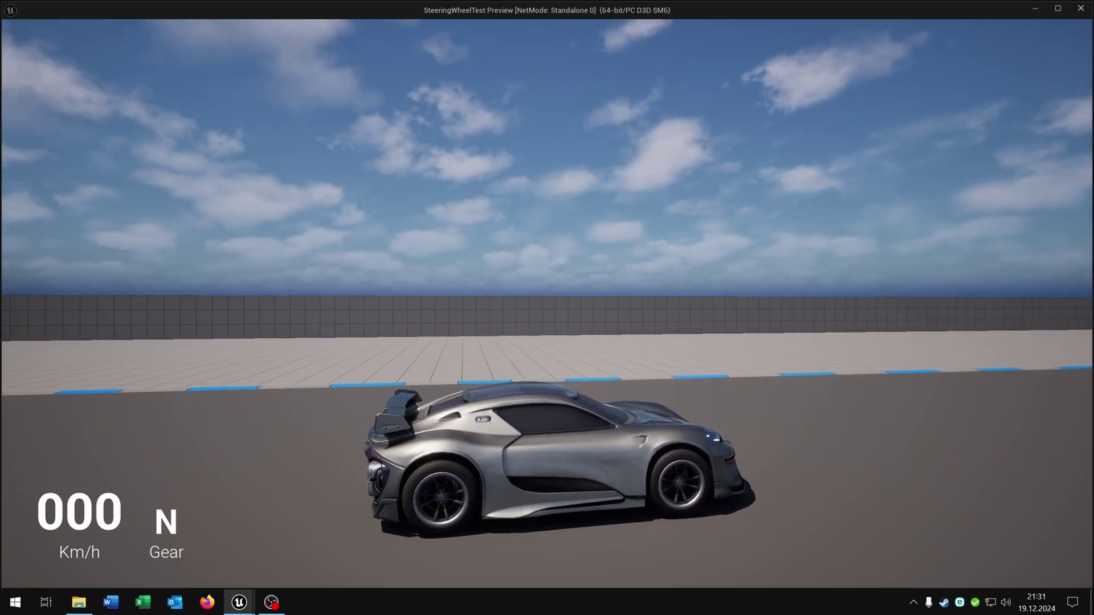
key("Escape")
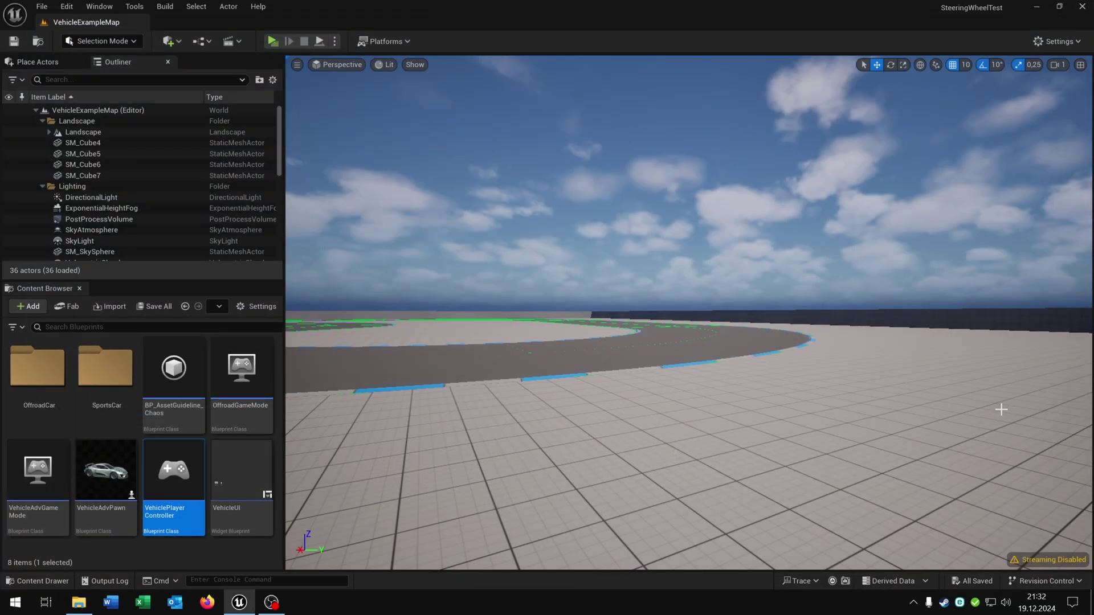
- Open the IMC_SteeringWheel input mapping context from the VehicleTemplate/Input folder
left_click(185, 306)
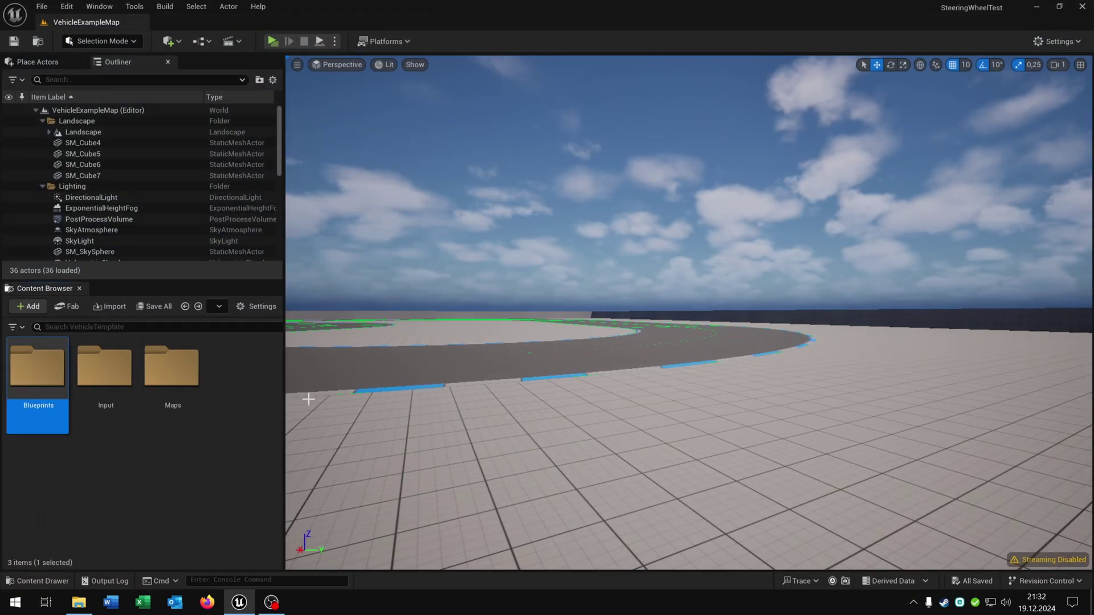
left_click(109, 389)
double_click(109, 389)
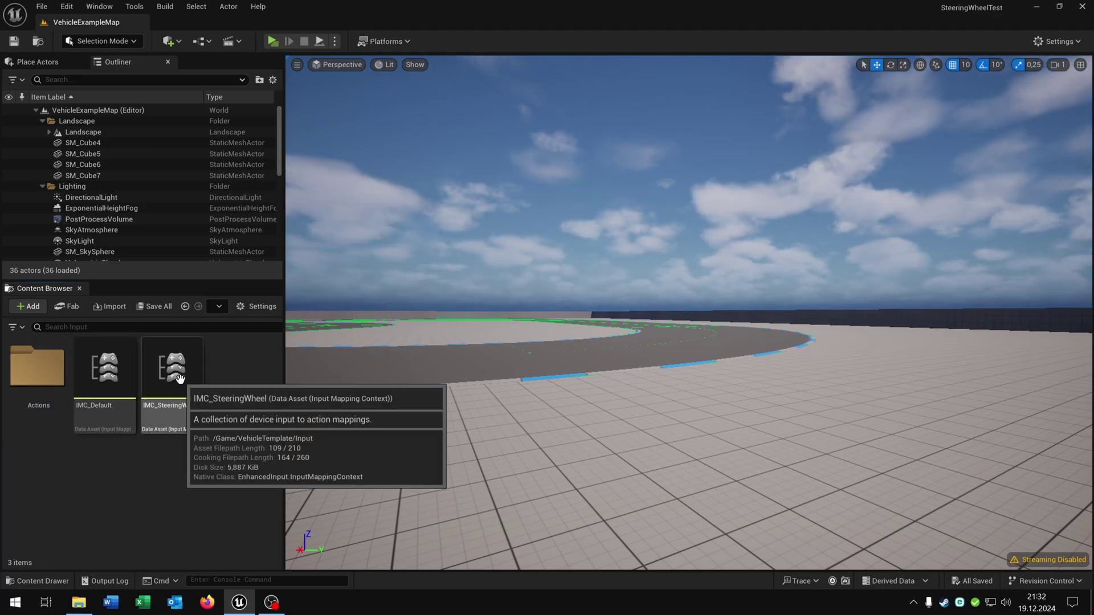
double_click(181, 393)
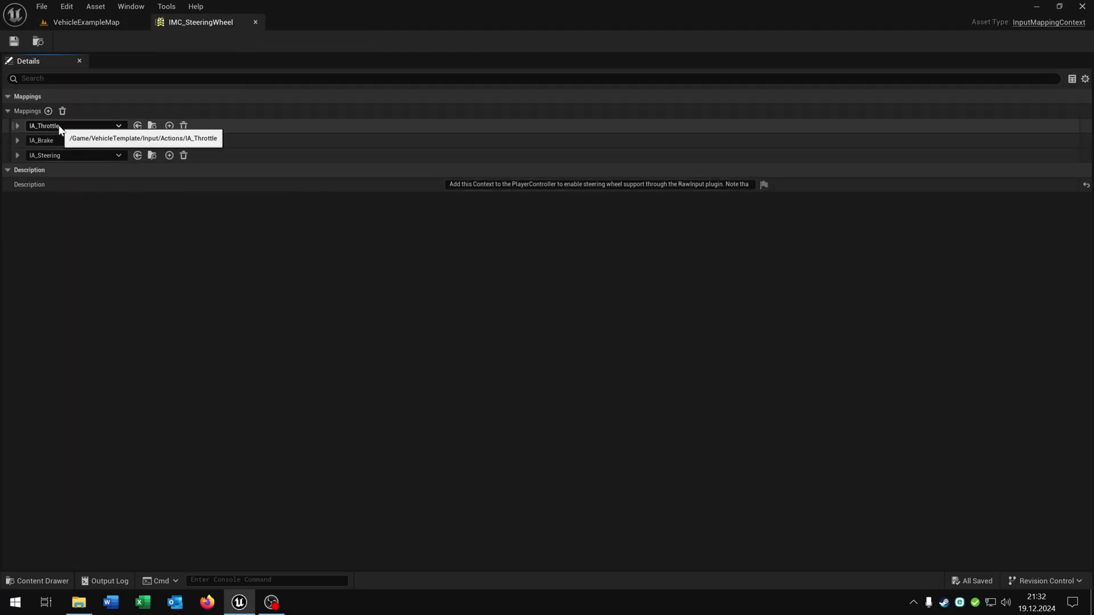
- Set the Scalar modifier of the IA_Steering mapping's GenericUSBController Axis 1 to 4.0 in all three components and close the asset
left_click(16, 156)
left_click(27, 170)
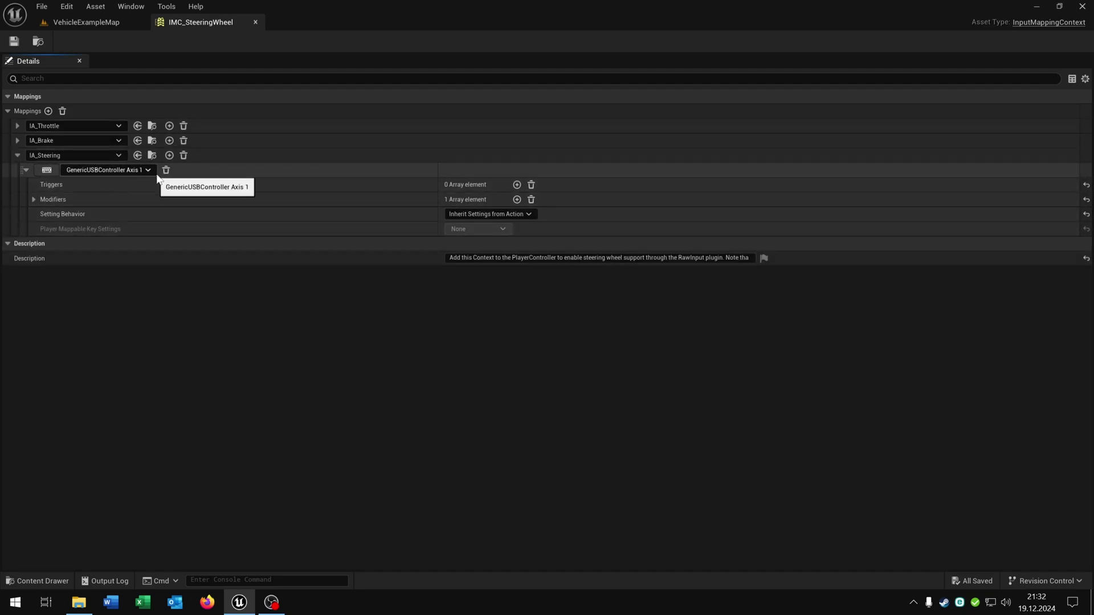
left_click(34, 199)
left_click(43, 215)
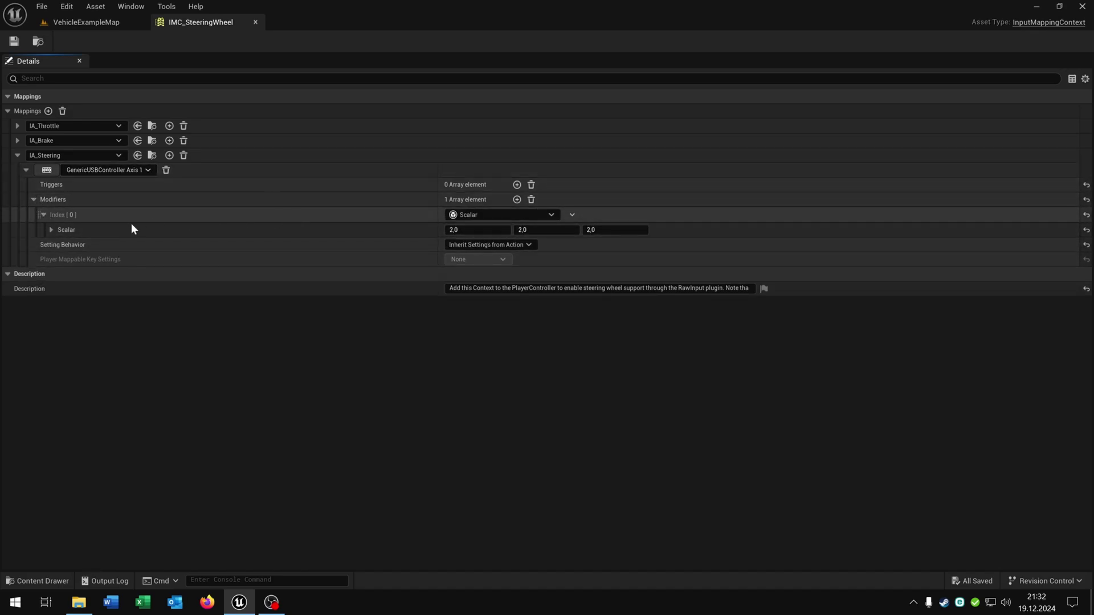
left_click(478, 231)
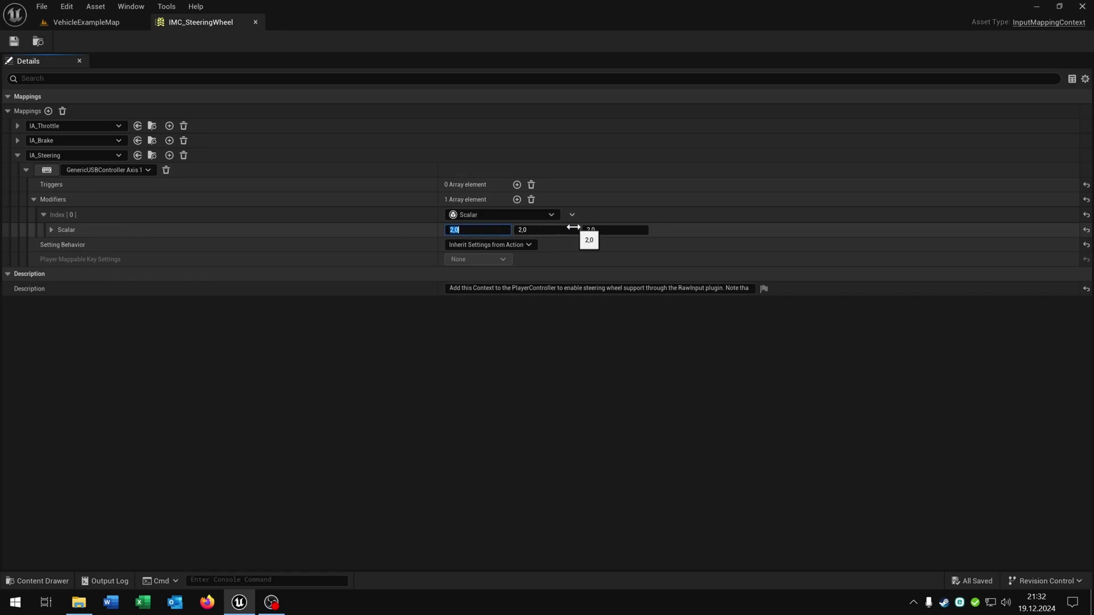
type("4")
key("Tab")
key("Tab")
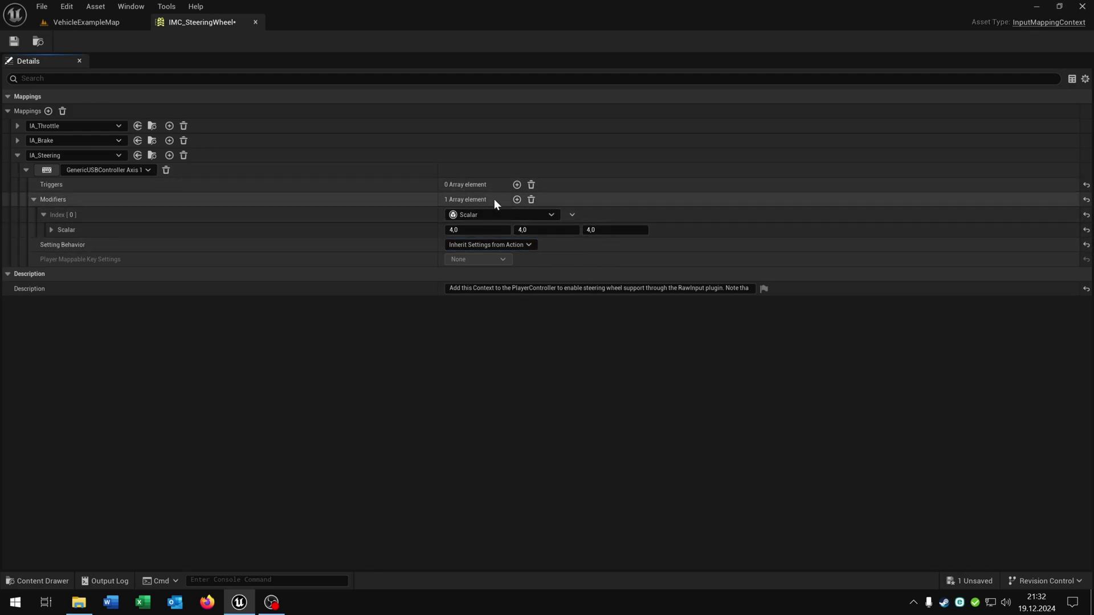
left_click(256, 21)
- Playtest the car with the changed steering scalar, end the session and clear the asset selection
left_click(273, 41)
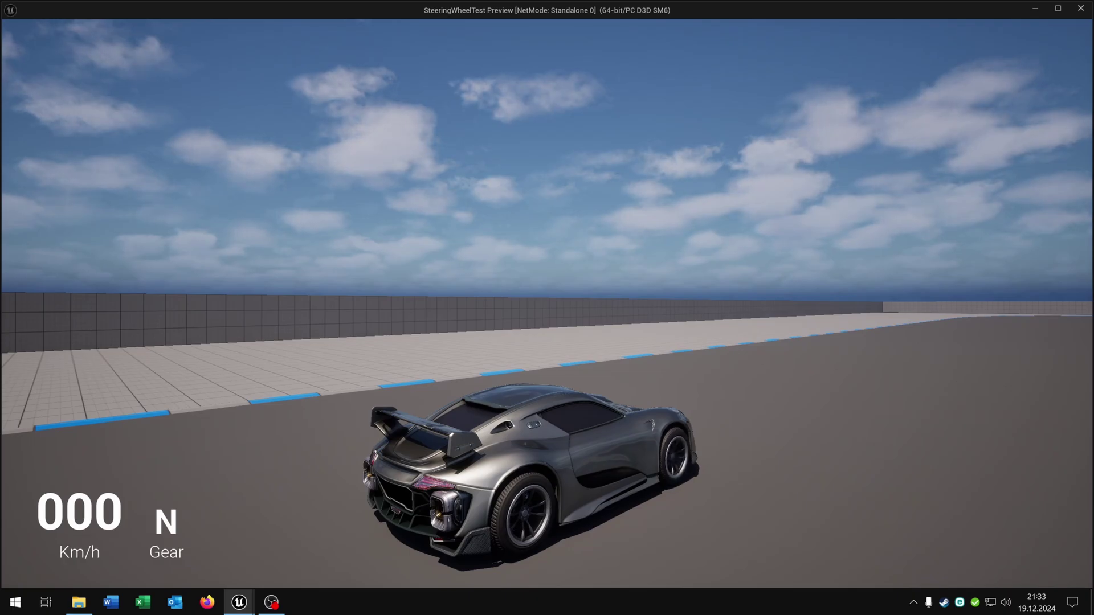
key("Escape")
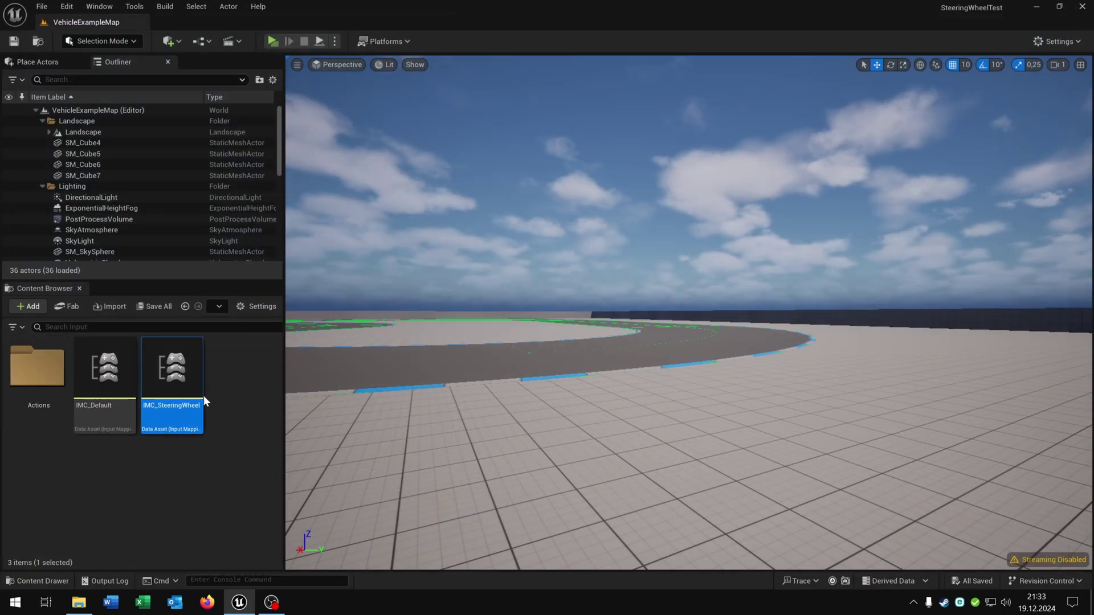
left_click(252, 391)
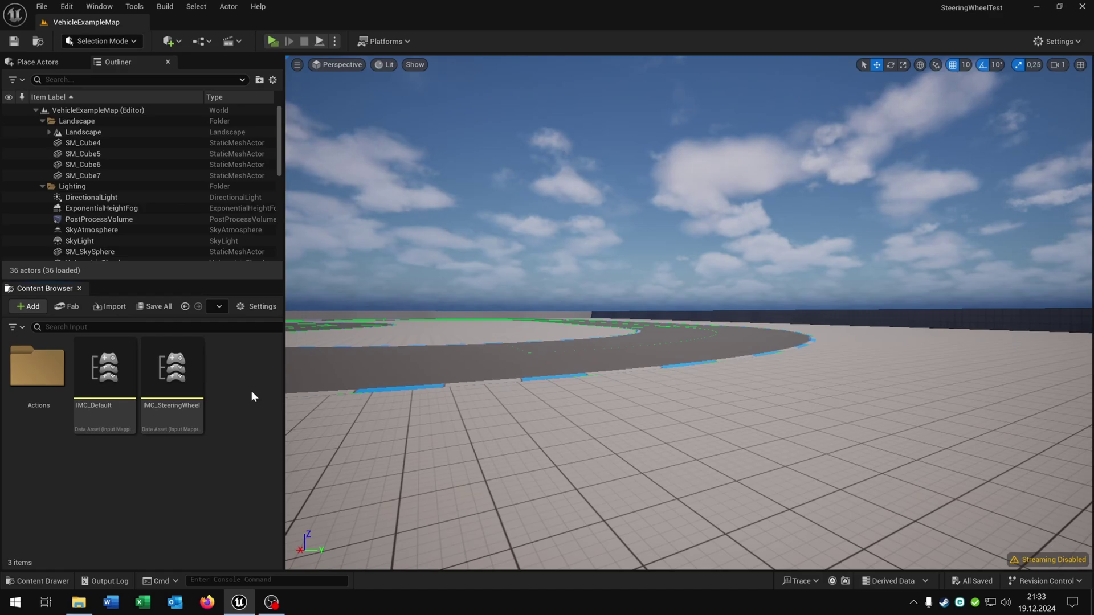
- Add an IA_Handbrake action mapping to the IMC_SteeringWheel input mapping context
double_click(179, 374)
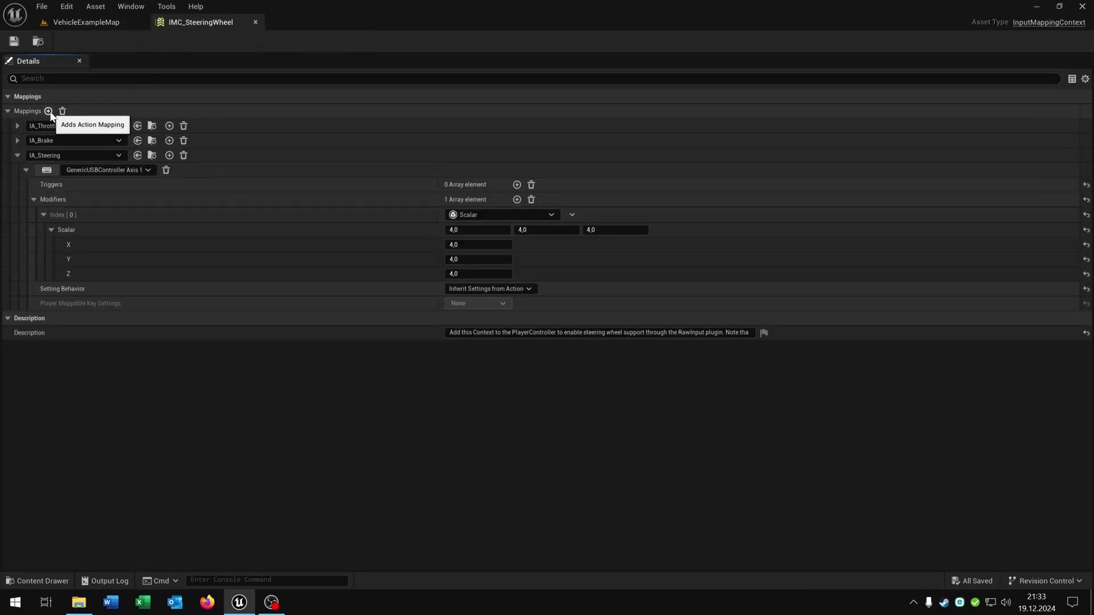
left_click(49, 112)
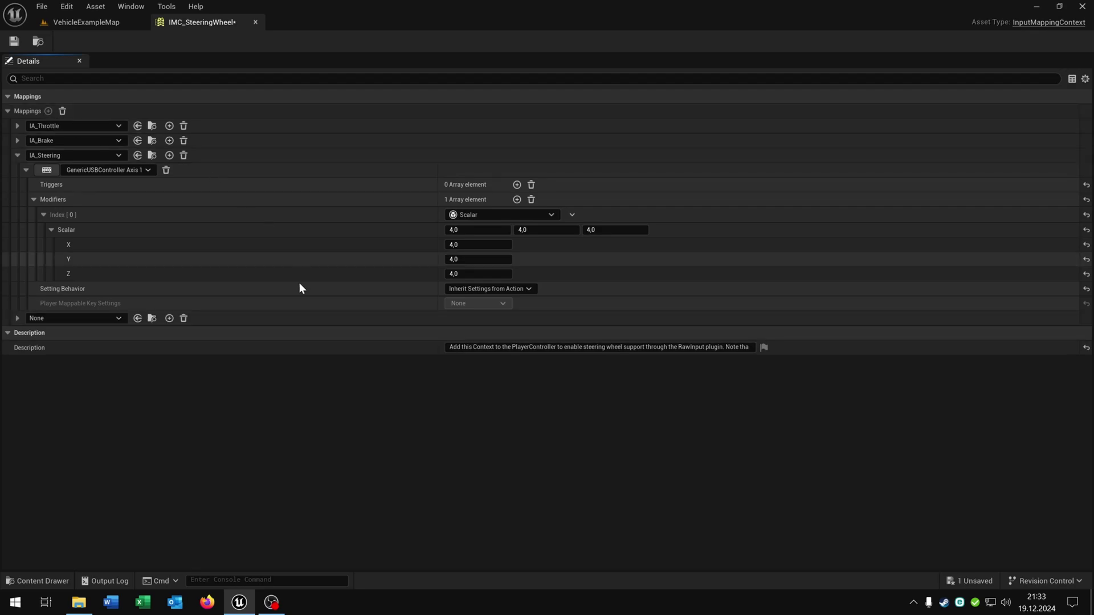
left_click(100, 317)
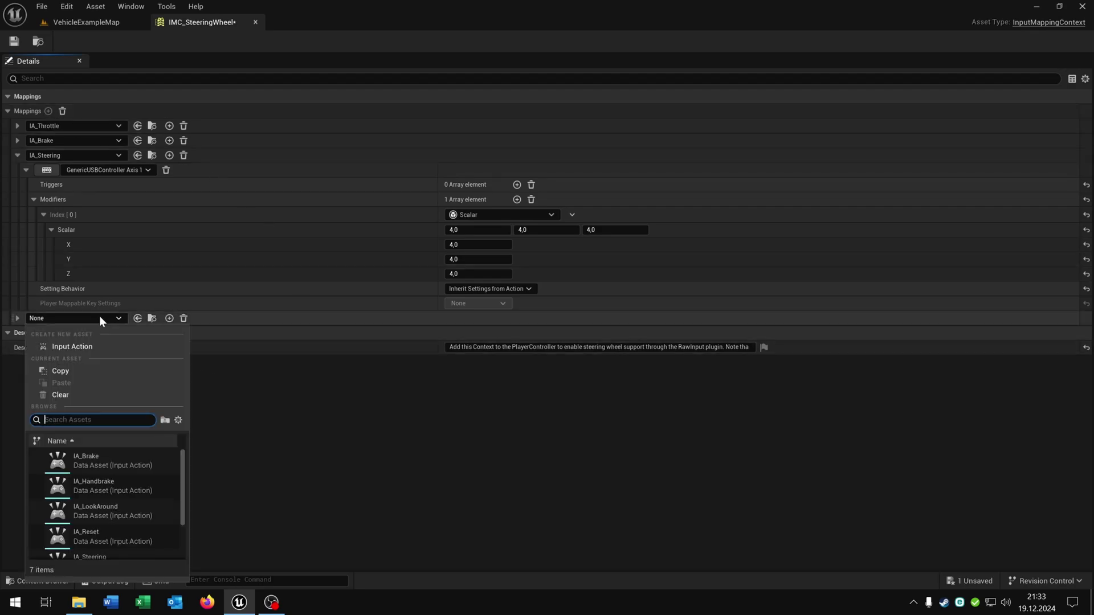
left_click(135, 487)
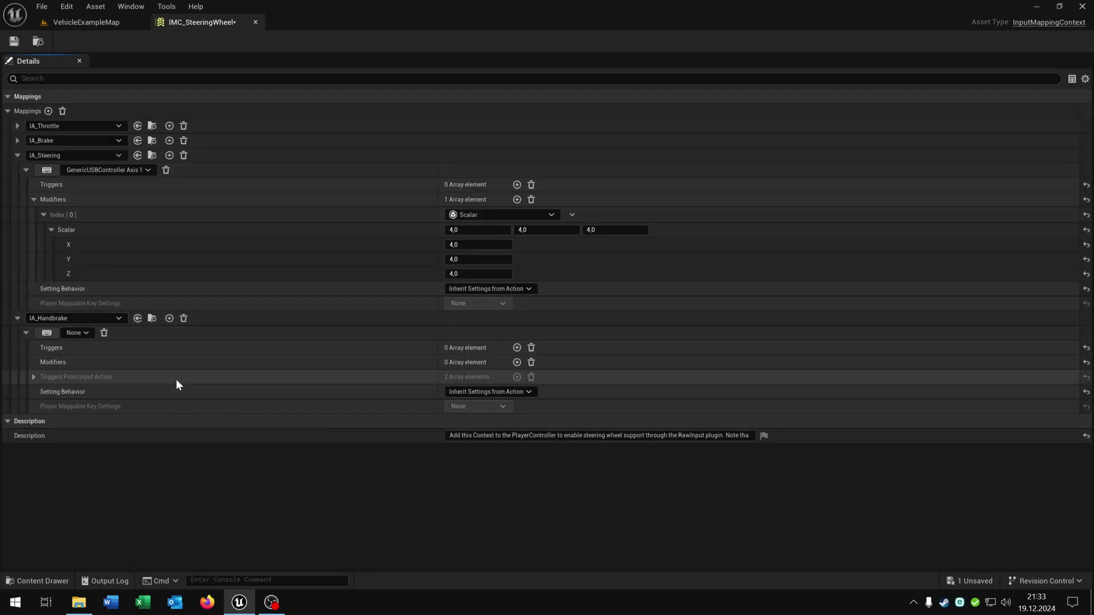
- Bind the IA_Handbrake mapping to GenericUSBController Button 1, also trying Button 3 before settling, and save and close the asset
left_click(47, 334)
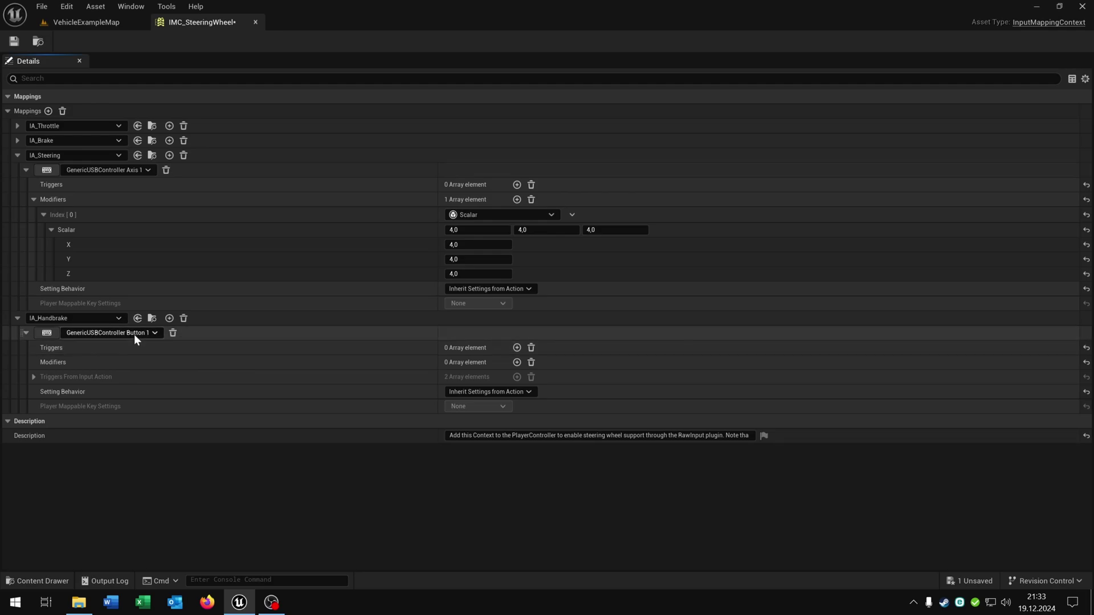
left_click(48, 333)
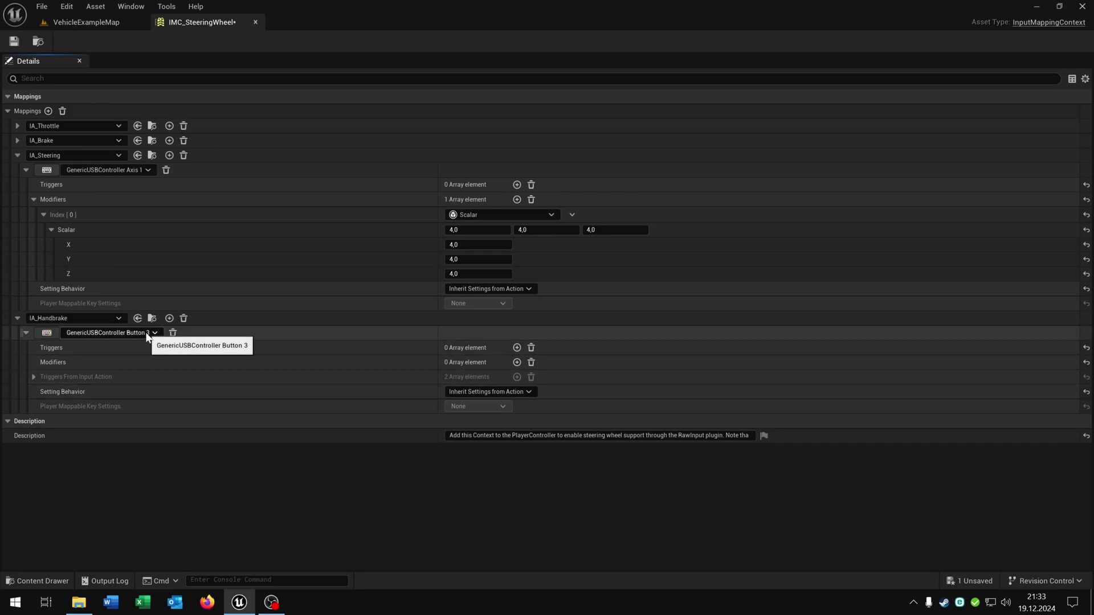
left_click(47, 332)
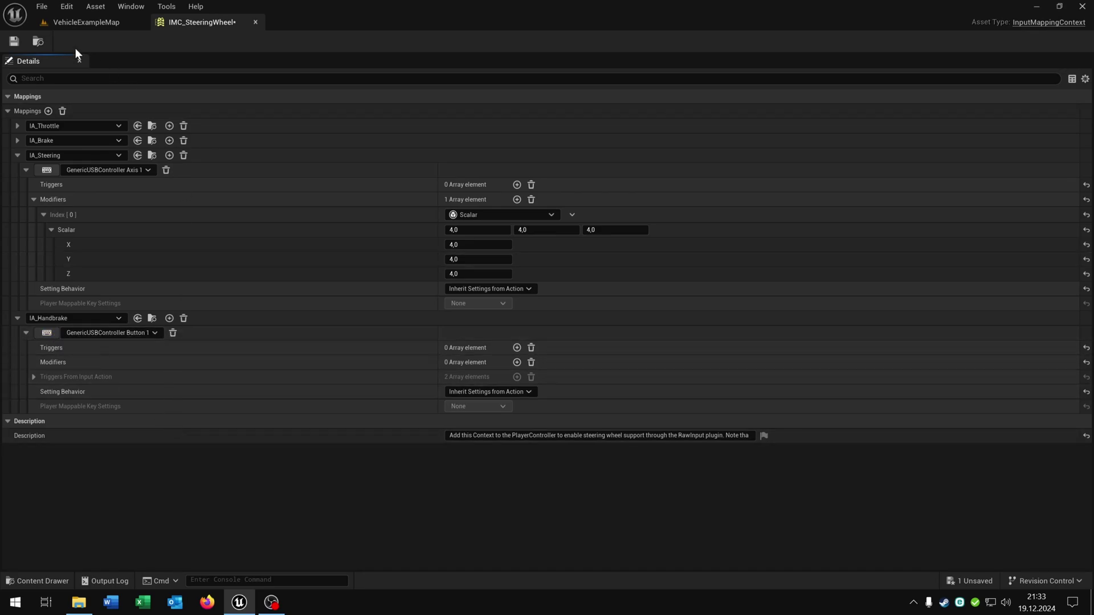
left_click(255, 22)
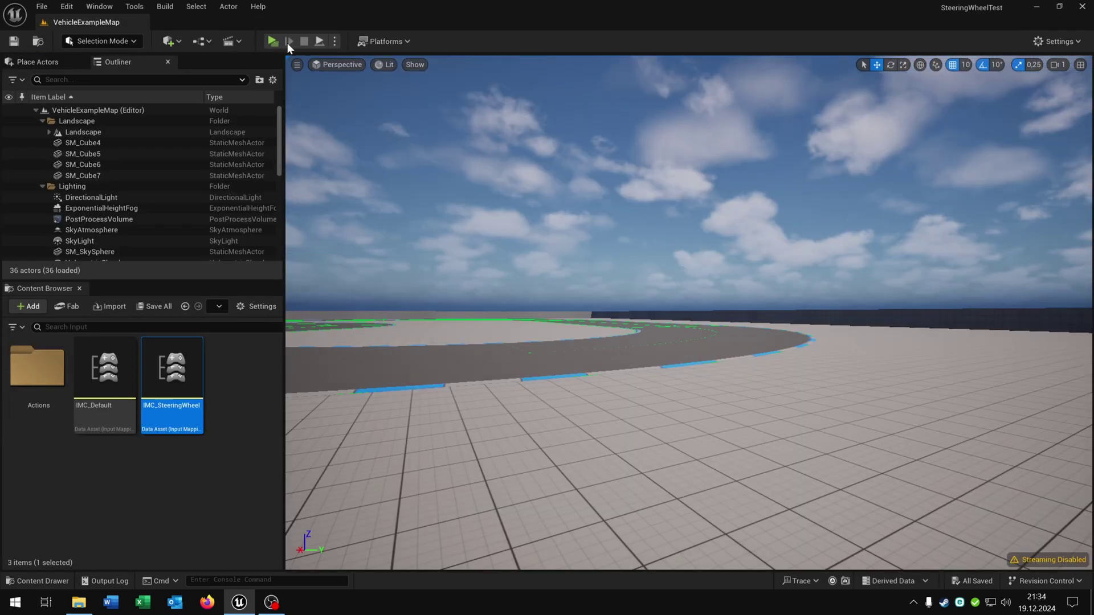
- Start a play session and test the handbrake by repeatedly accelerating the car along the track and braking to a stop
left_click(274, 40)
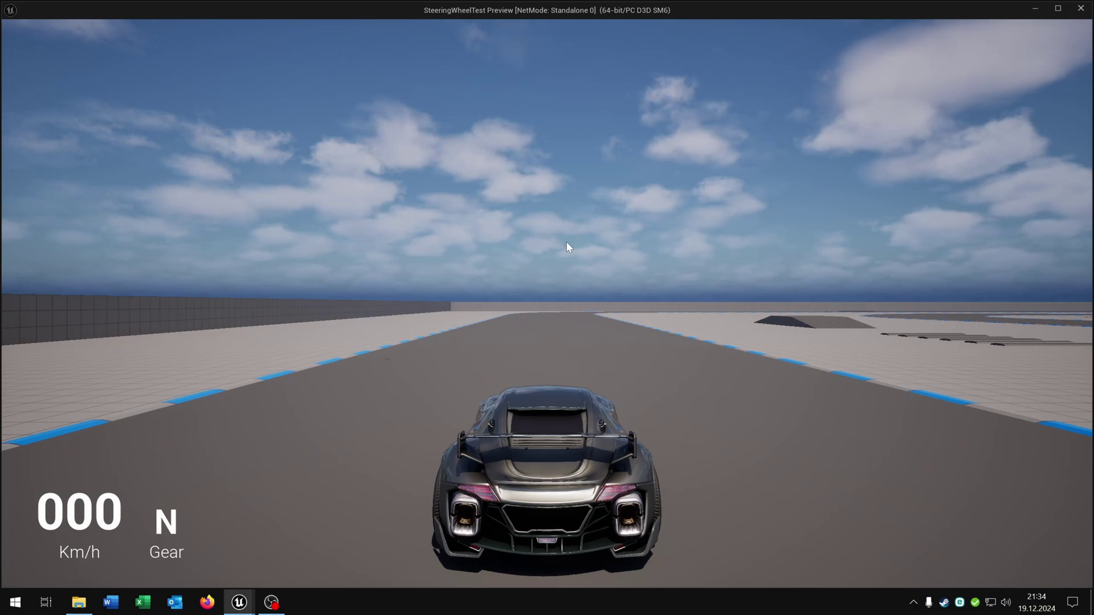
left_click(566, 248)
key("w")
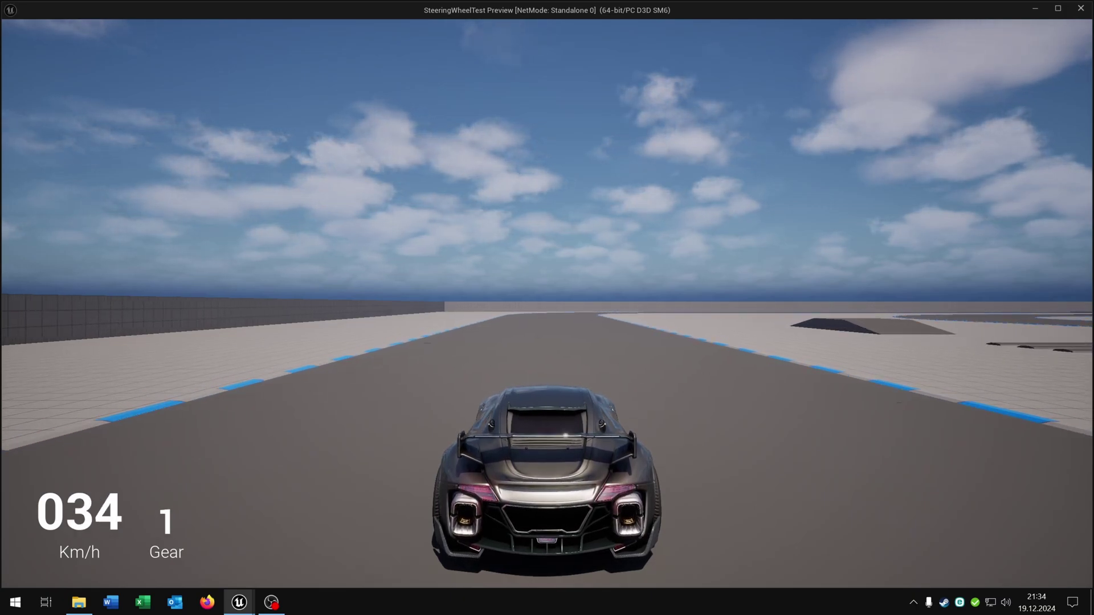
key("w")
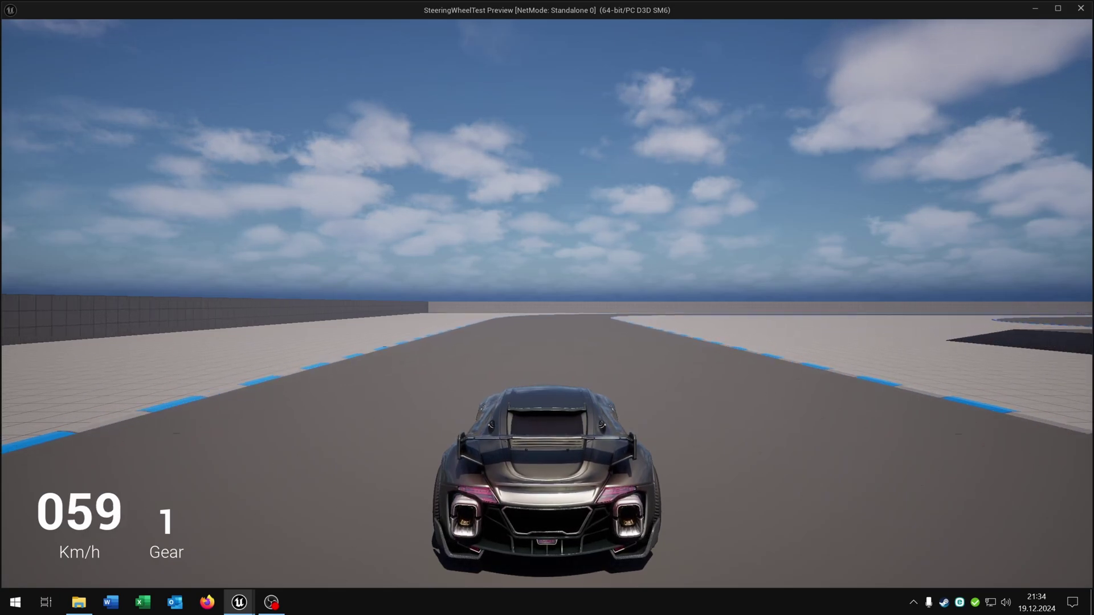
key("s")
key("w")
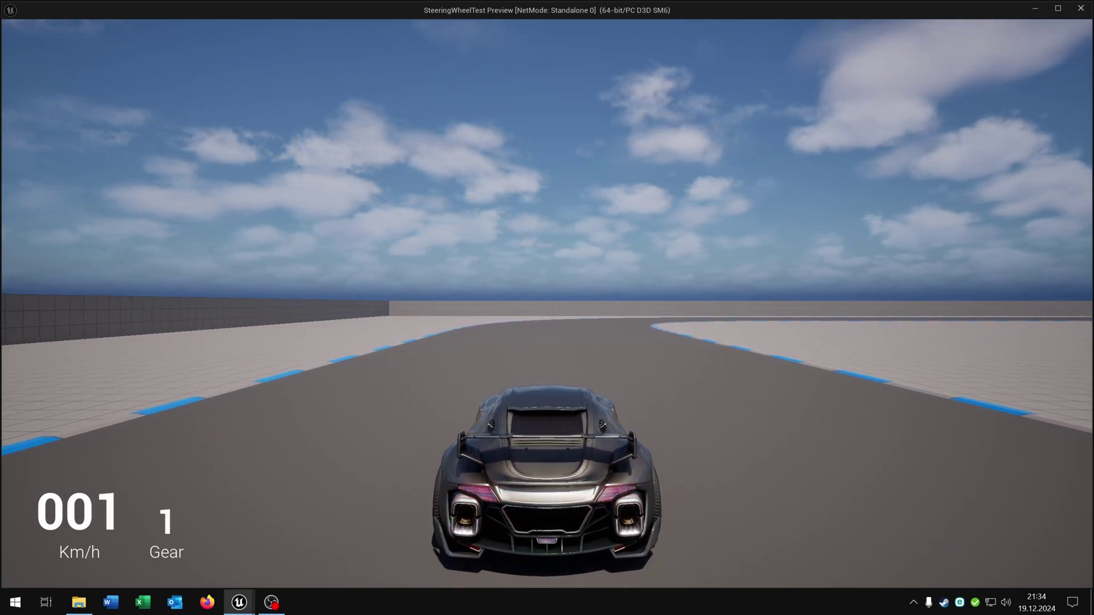
key("w")
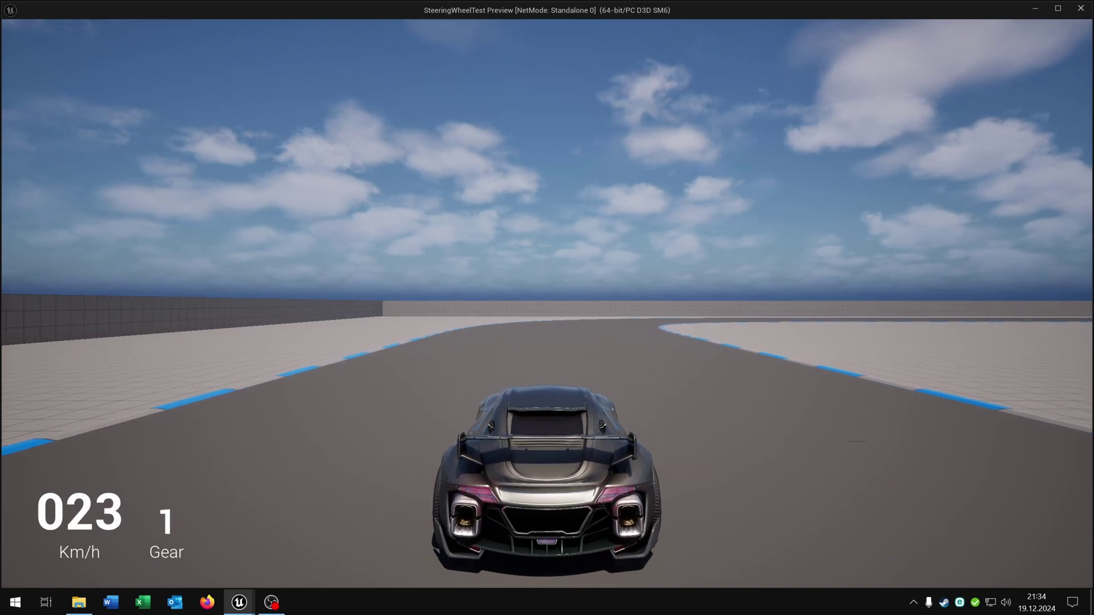
key("s")
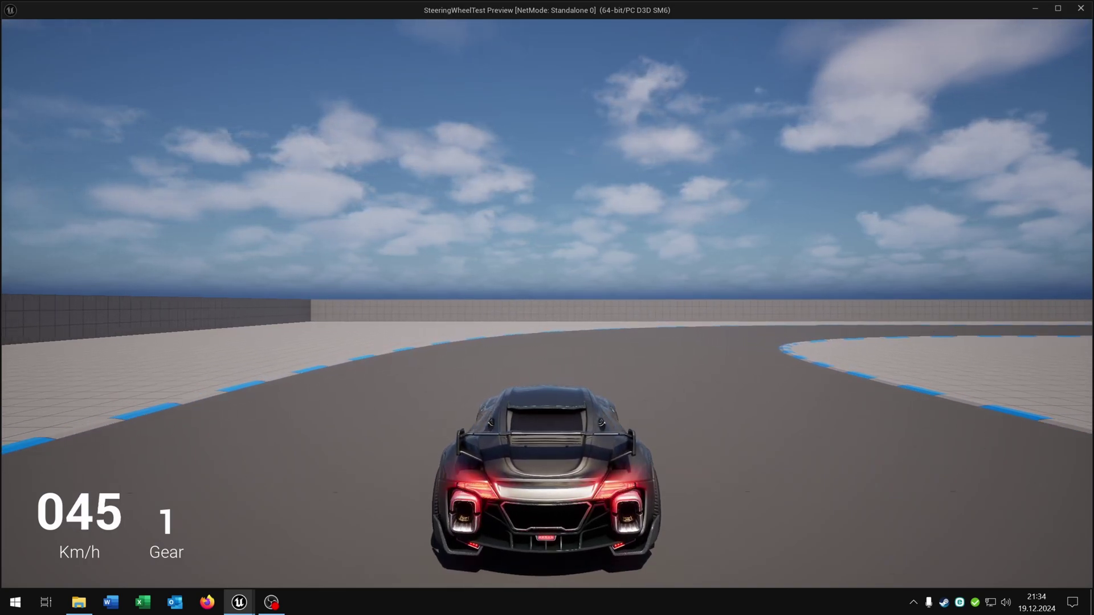
key("s")
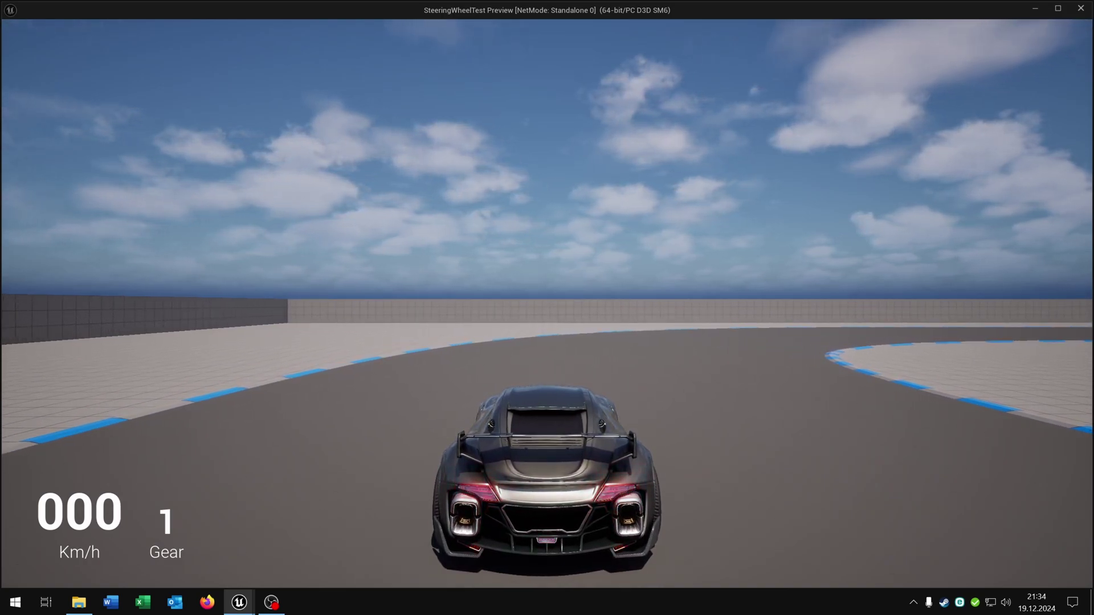